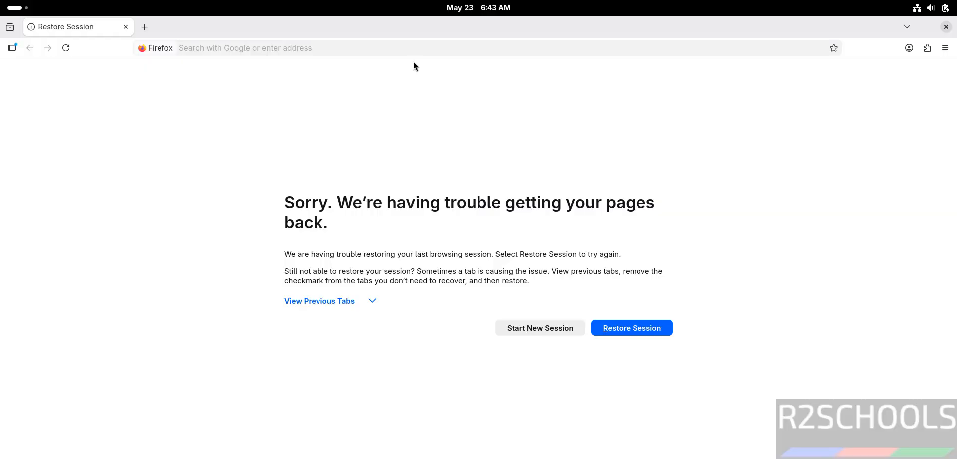
# - Go to dbeaver.io in the browser and download the DBeaver Community RPM package for Linux x86
pyautogui.click(395, 49)
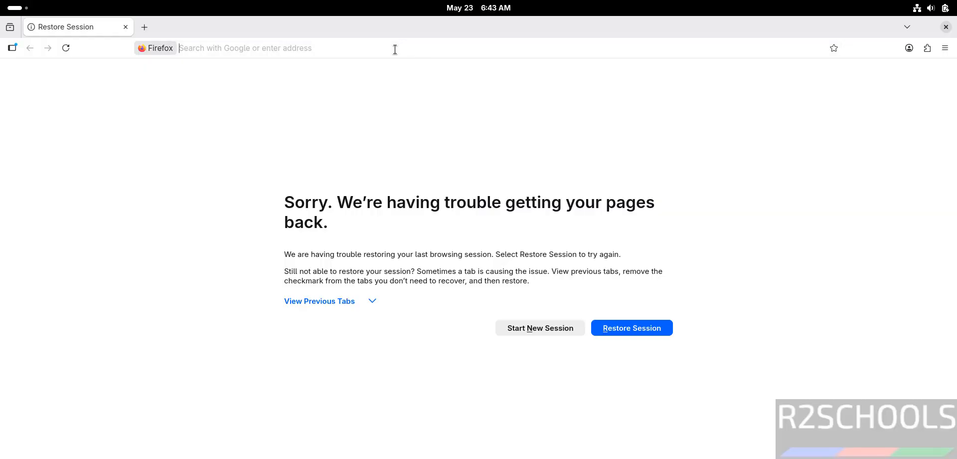
pyautogui.write('dbeaver')
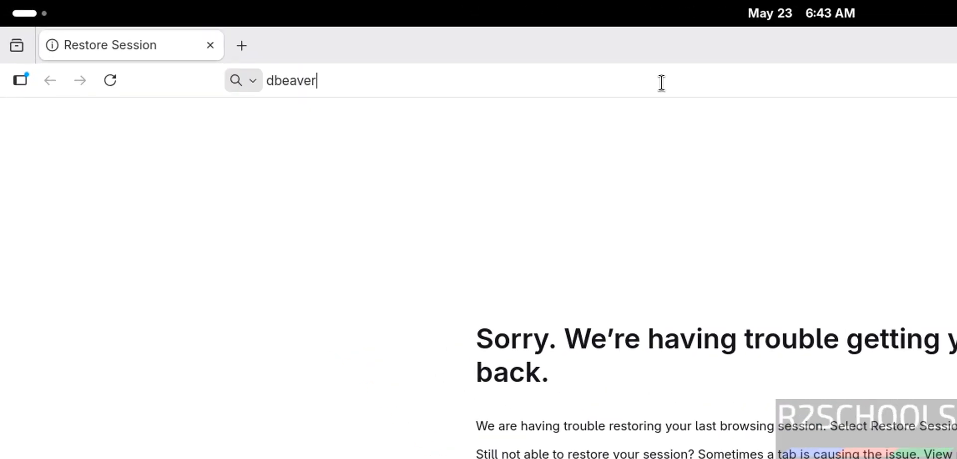
pyautogui.write('.io')
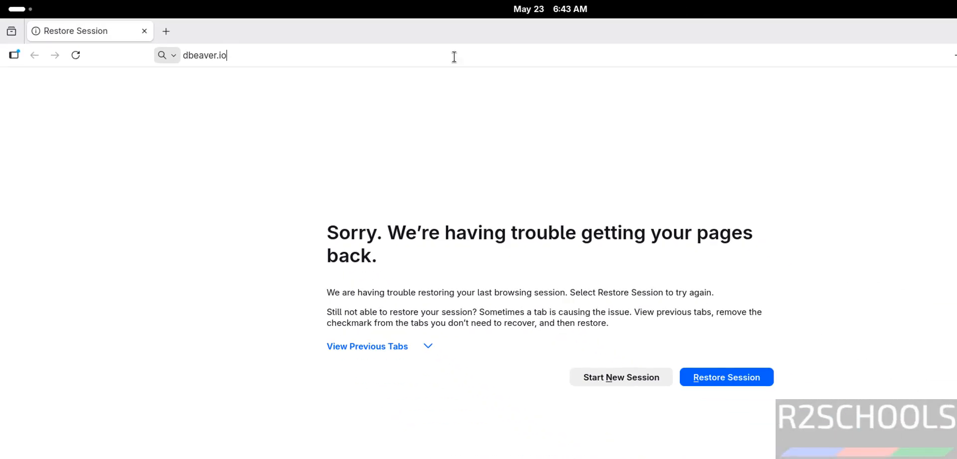
pyautogui.press('Return')
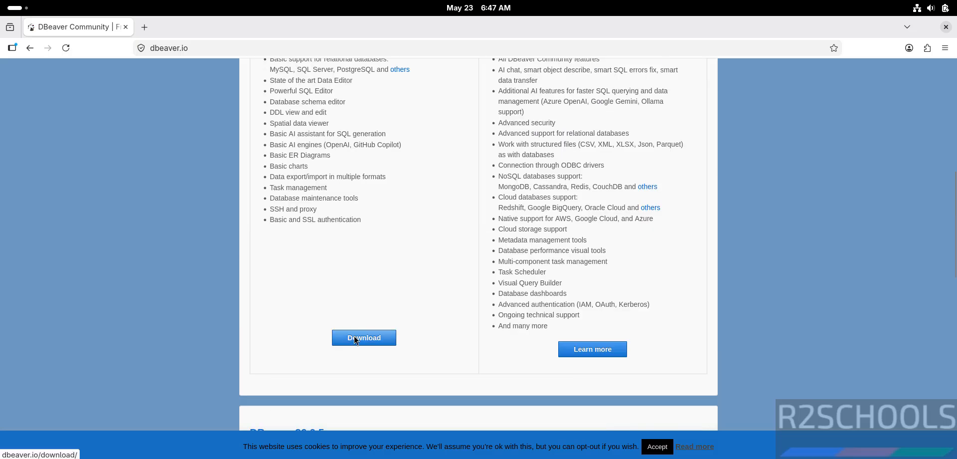
pyautogui.click(356, 339)
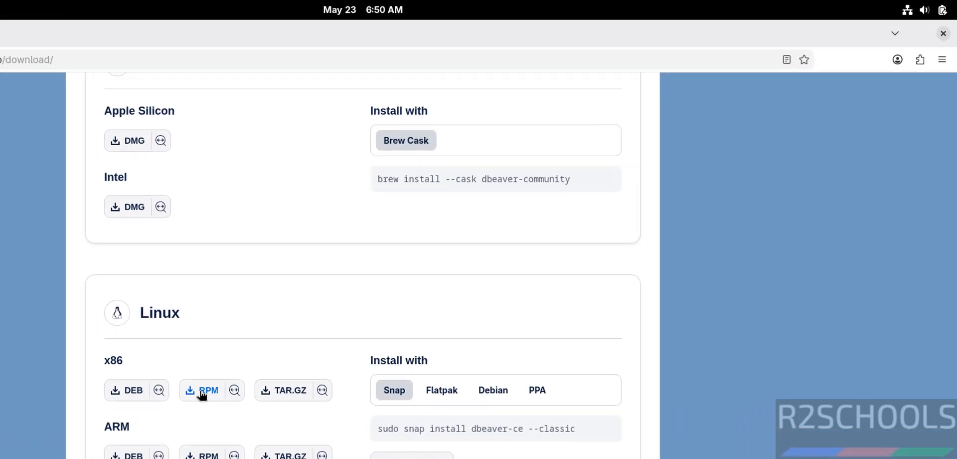
pyautogui.click(349, 314)
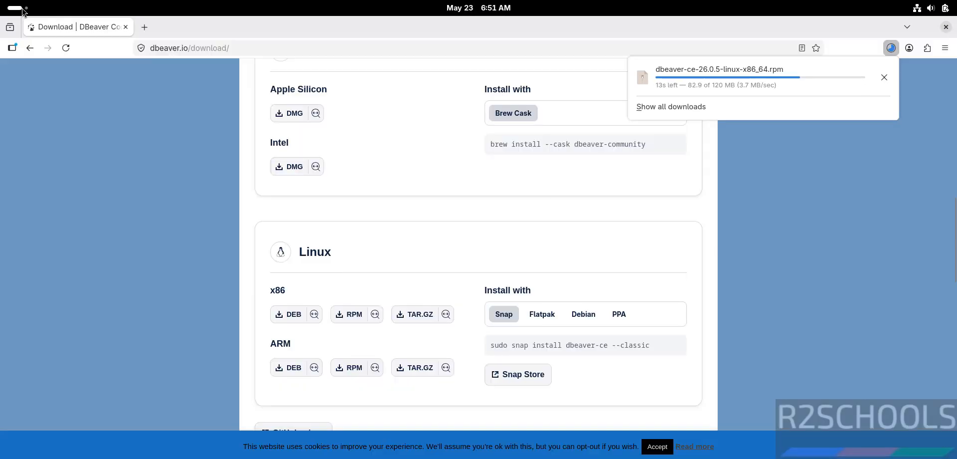
# - Launch the Terminal application and check the DBeaver package download in Firefox
pyautogui.click(23, 10)
pyautogui.click(599, 429)
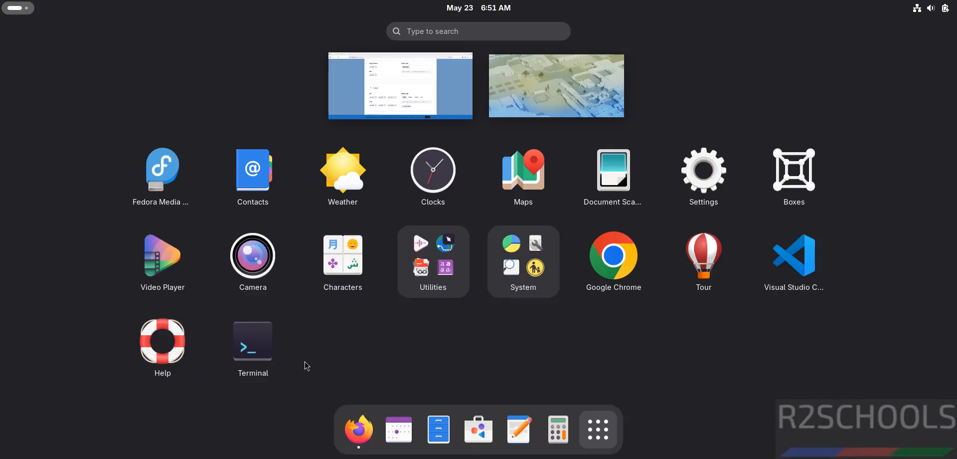
pyautogui.click(254, 349)
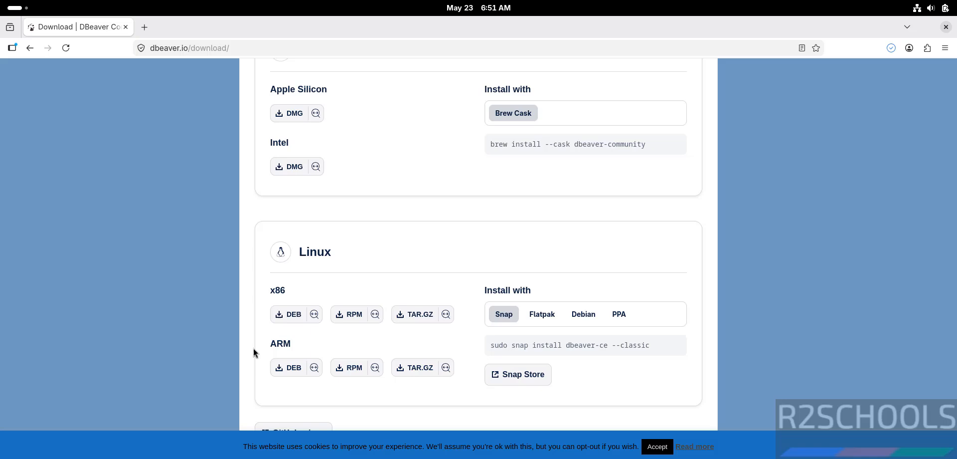
pyautogui.click(890, 46)
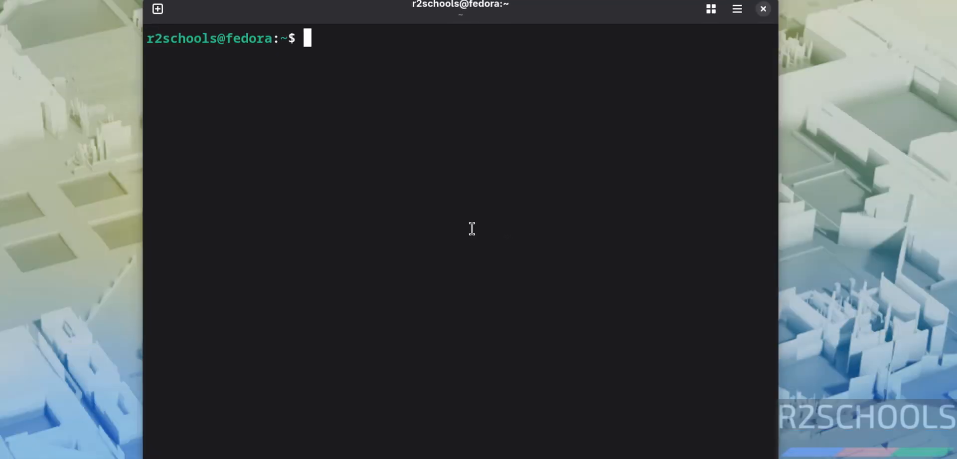
# - In the terminal, change to the Downloads directory and list its files with ls
pyautogui.write('cd Dow')
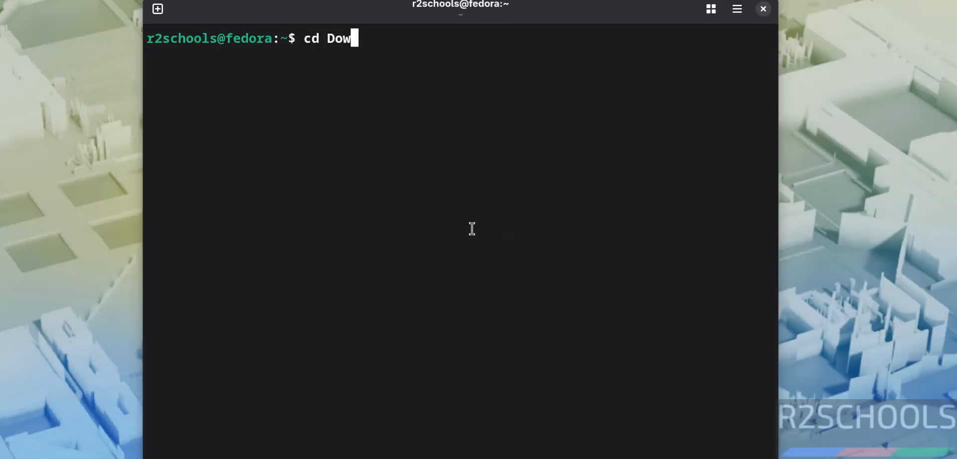
pyautogui.press('Tab')
pyautogui.press('Return')
pyautogui.write('ls')
pyautogui.press('Return')
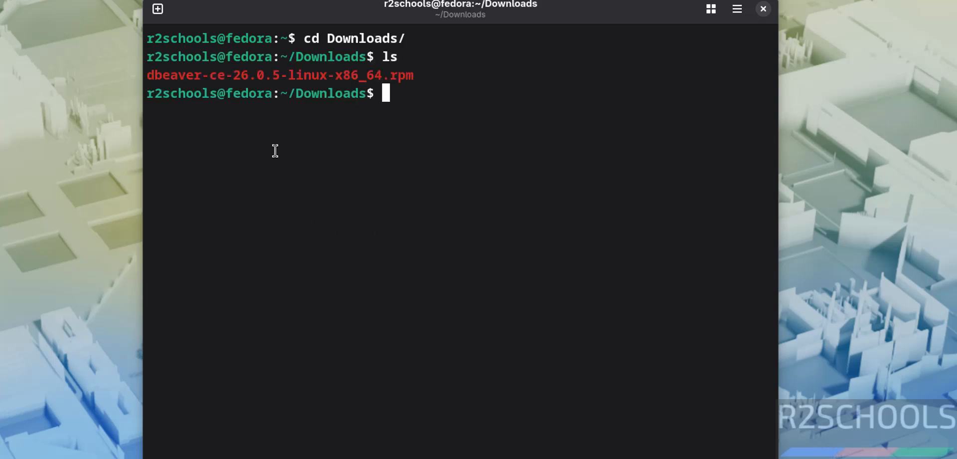
# - Install the package with sudo rpm -ivh dbeaver-ce-26.0.5-linux-x86_64.rpm and enter the sudo password
pyautogui.write('sudo rpm -')
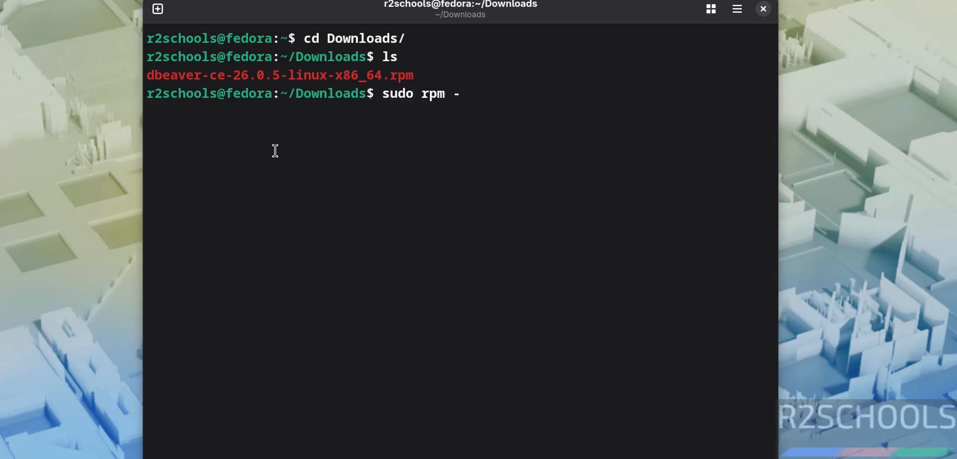
pyautogui.write('ivh dbeaver')
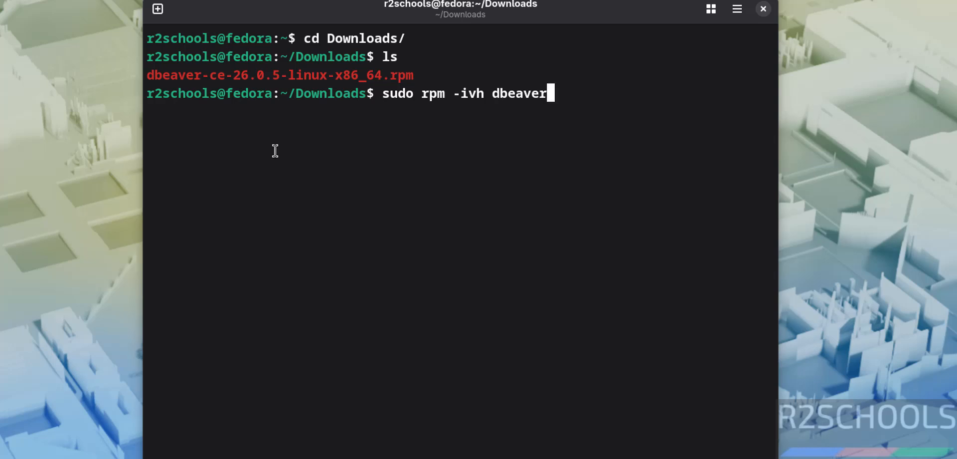
pyautogui.press('Tab')
pyautogui.press('Return')
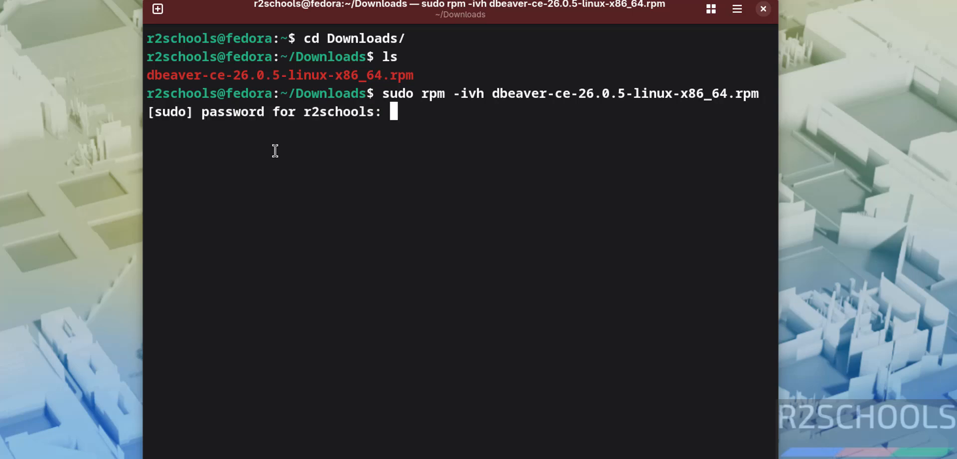
pyautogui.press('Return')
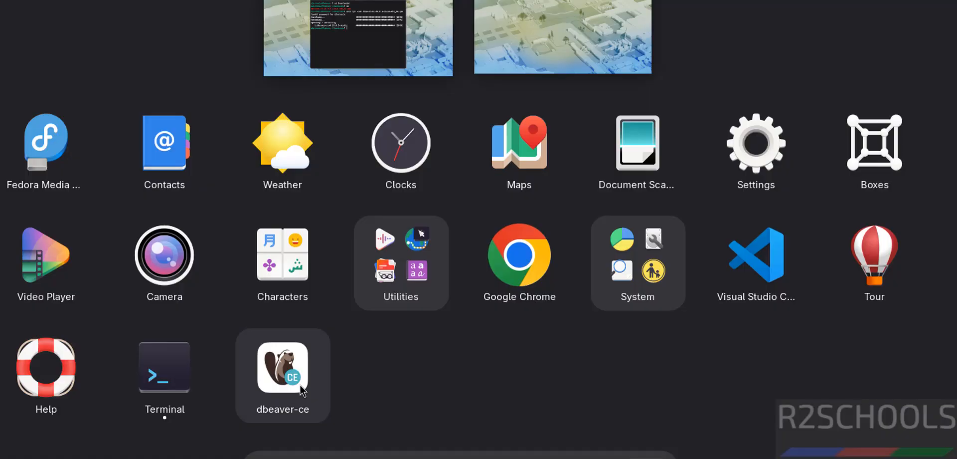
# - Launch dbeaver-ce, dismiss the statistics collection dialog and decline creating the sample database
pyautogui.click(302, 390)
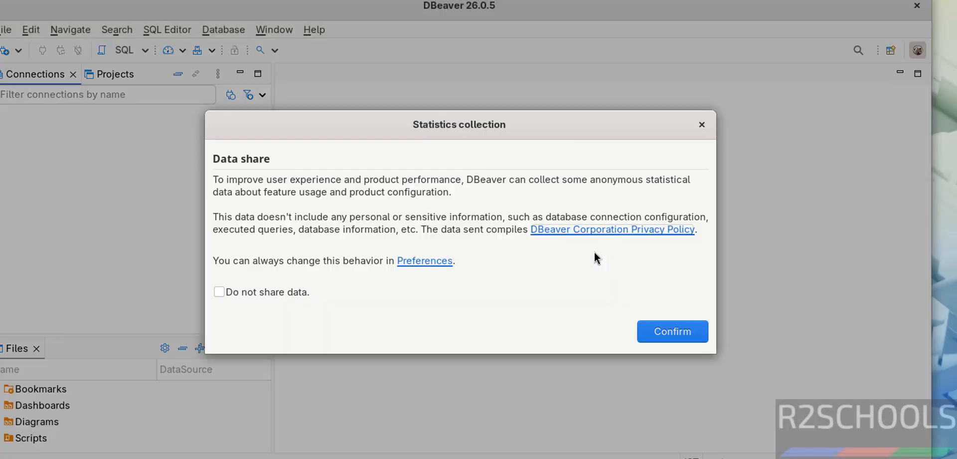
pyautogui.click(702, 125)
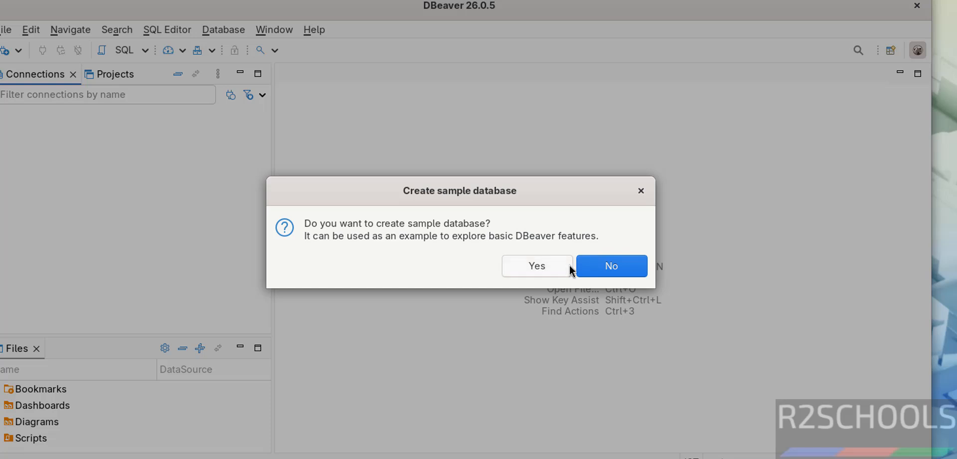
pyautogui.click(600, 269)
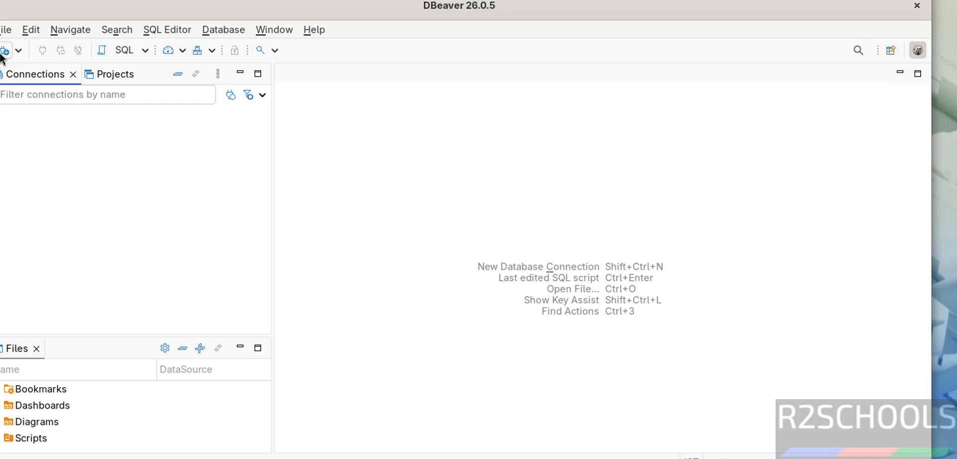
# - Start a new PostgreSQL database connection, enable Show all databases and enter the password for the postgres account
pyautogui.click(217, 33)
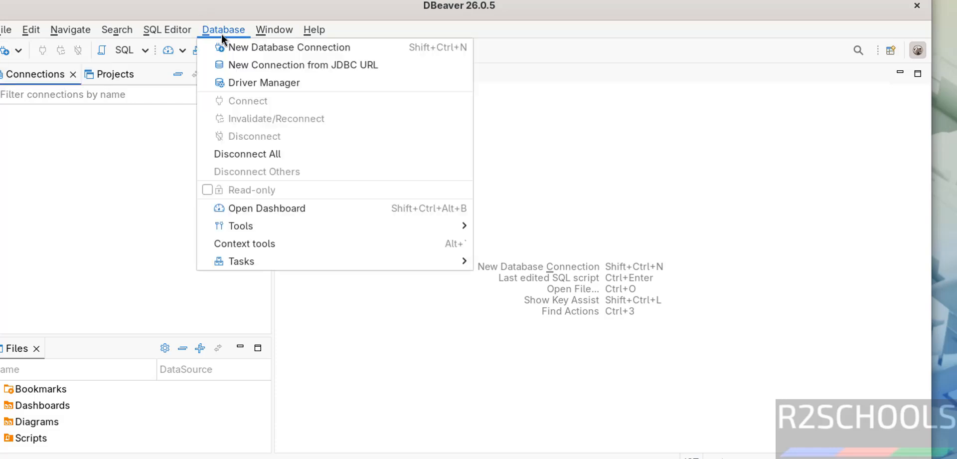
pyautogui.click(233, 48)
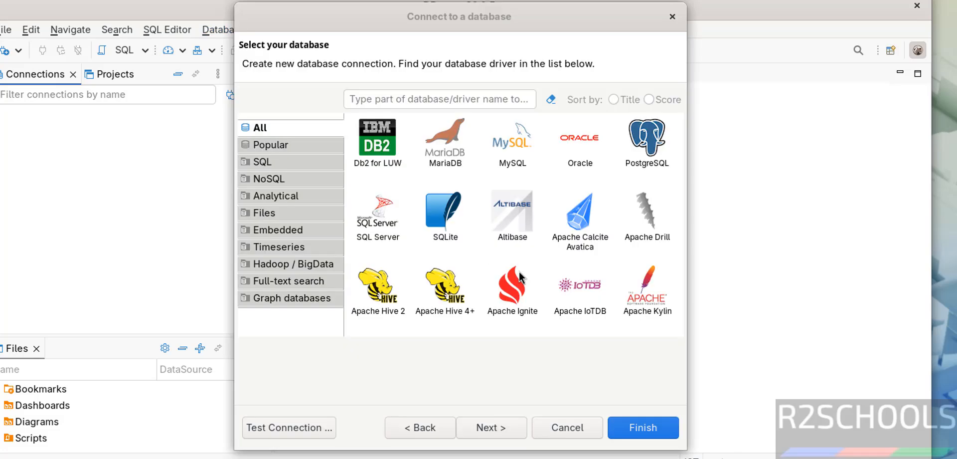
pyautogui.click(519, 163)
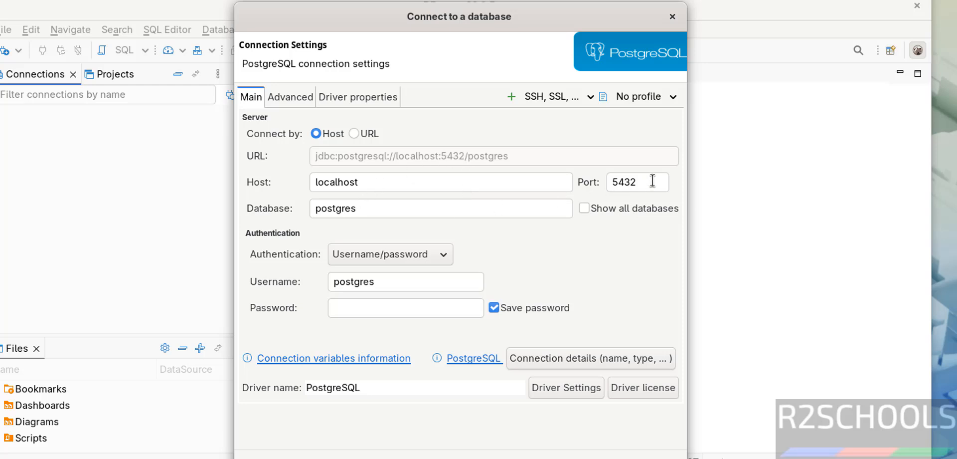
pyautogui.click(584, 208)
pyautogui.click(368, 312)
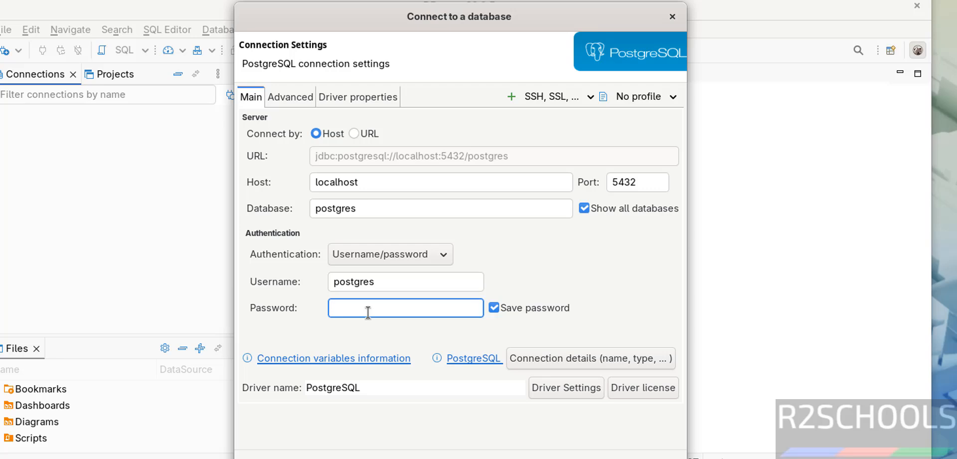
pyautogui.hotkey('ctrl', 'v')
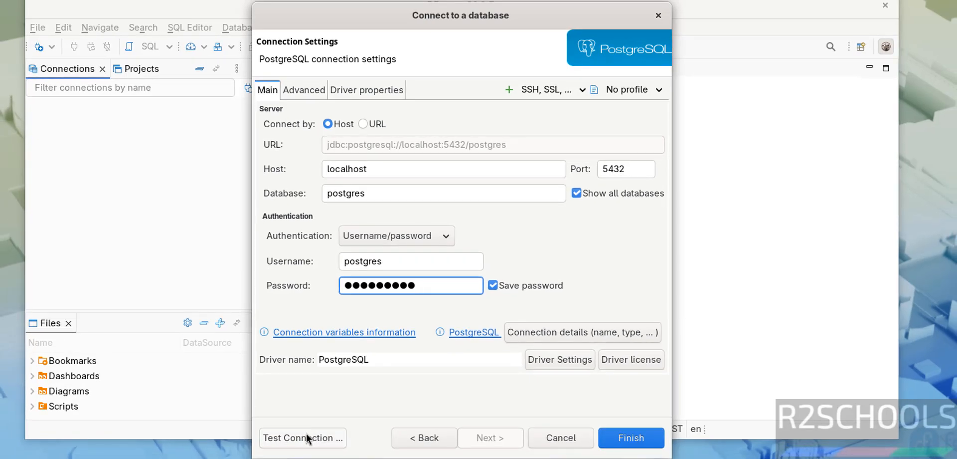
# - Test the PostgreSQL connection, downloading the required driver files, and finish creating the connection
pyautogui.click(307, 438)
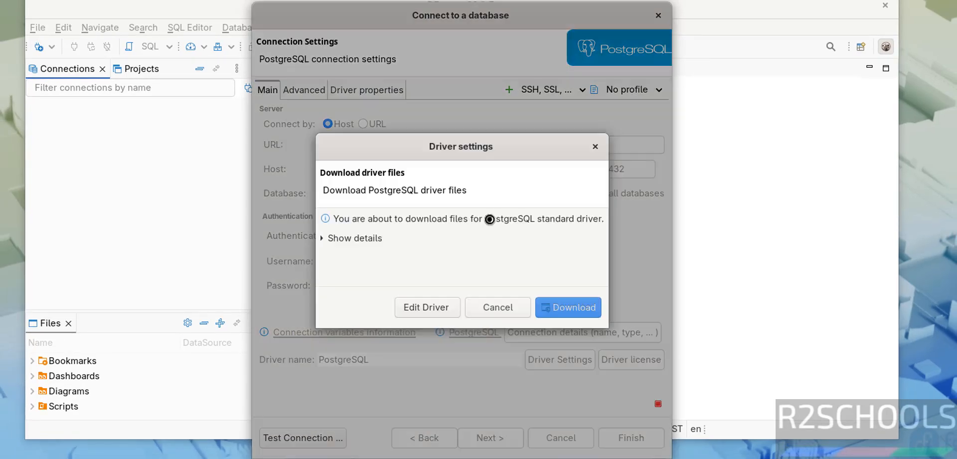
pyautogui.click(560, 308)
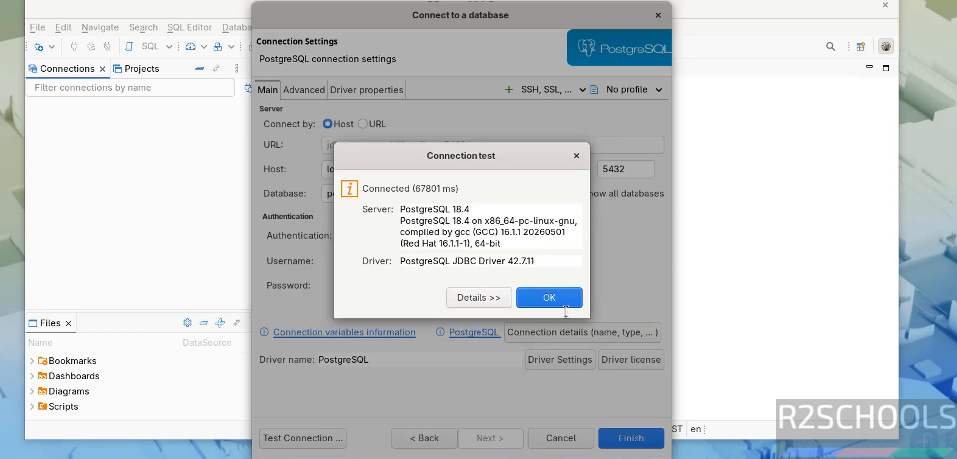
pyautogui.click(559, 298)
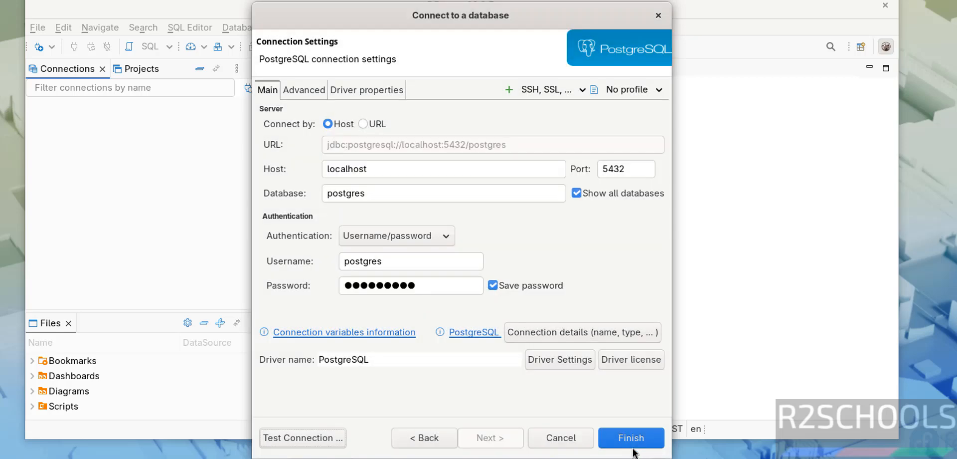
pyautogui.click(633, 442)
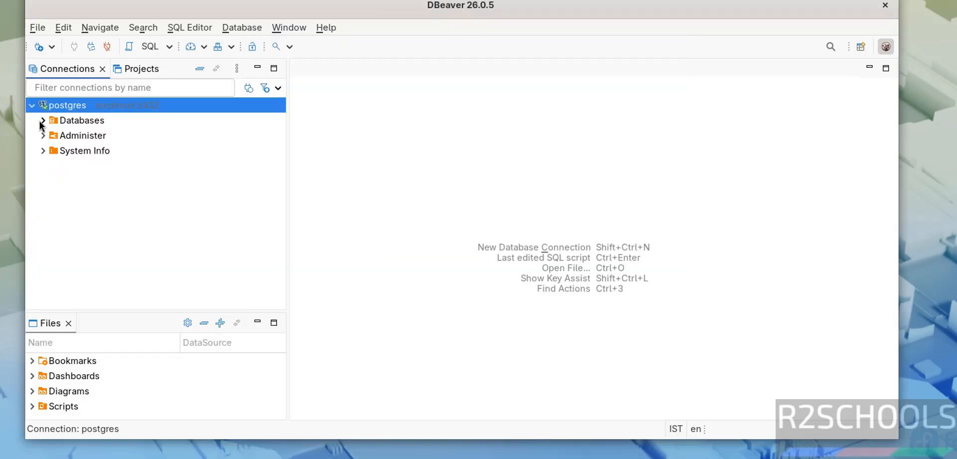
# - Expand the Databases node of the postgres connection and open an SQL console for the bank database
pyautogui.click(42, 121)
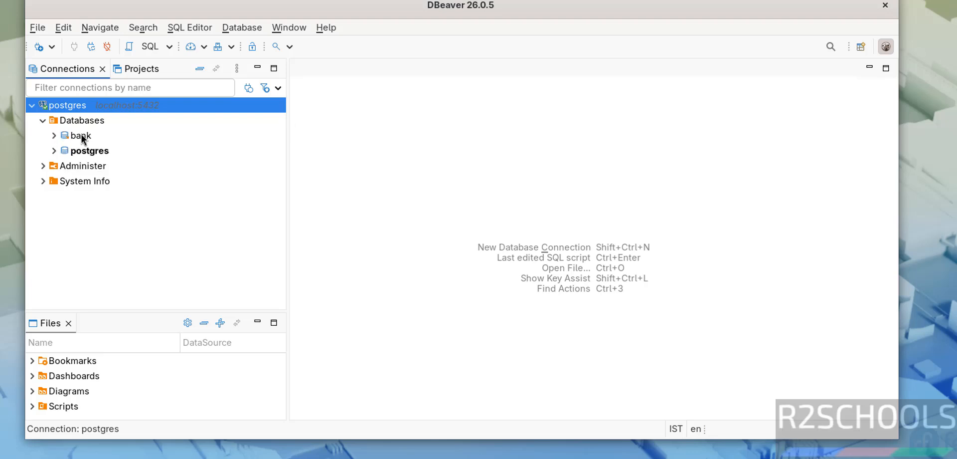
pyautogui.click(81, 136)
pyautogui.rightClick(81, 136)
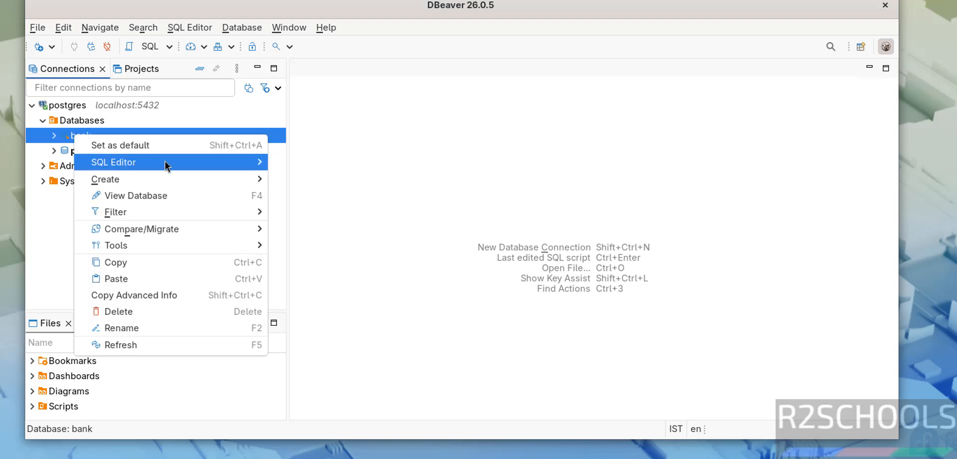
pyautogui.moveTo(236, 162)
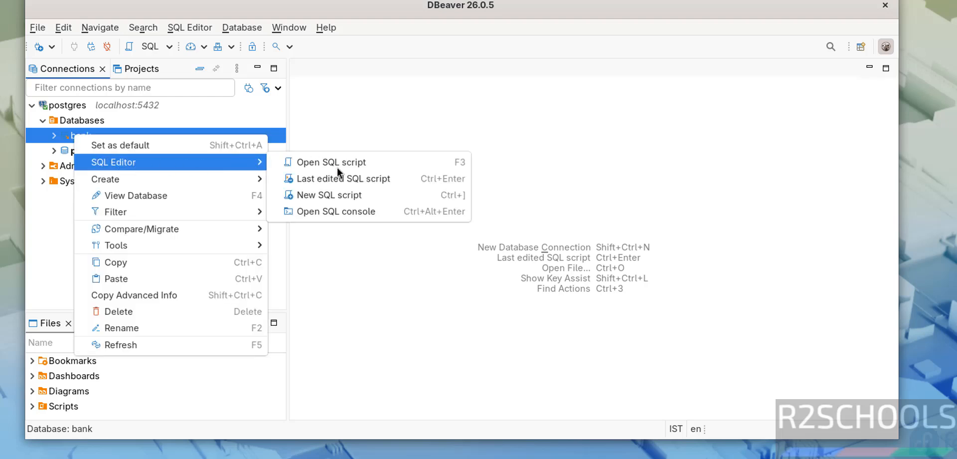
pyautogui.click(346, 213)
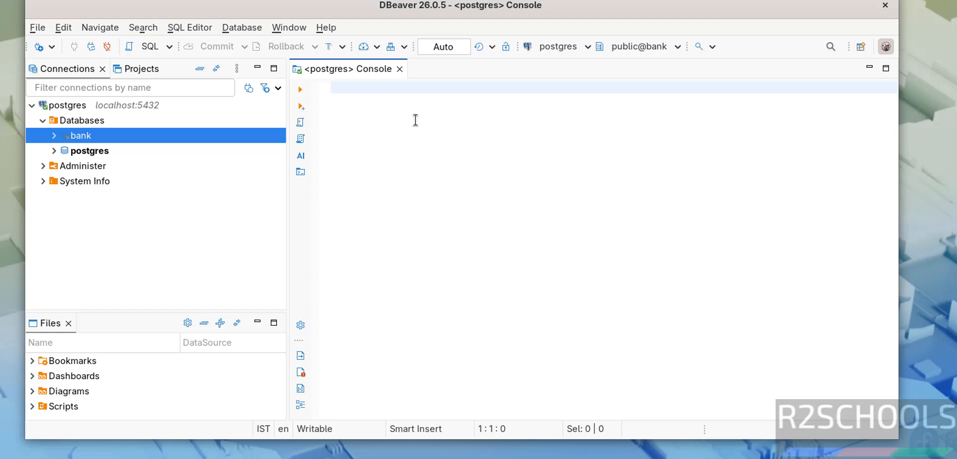
# - Enter the query "select * from customer" in the SQL console and execute it
pyautogui.write('select * from customer')
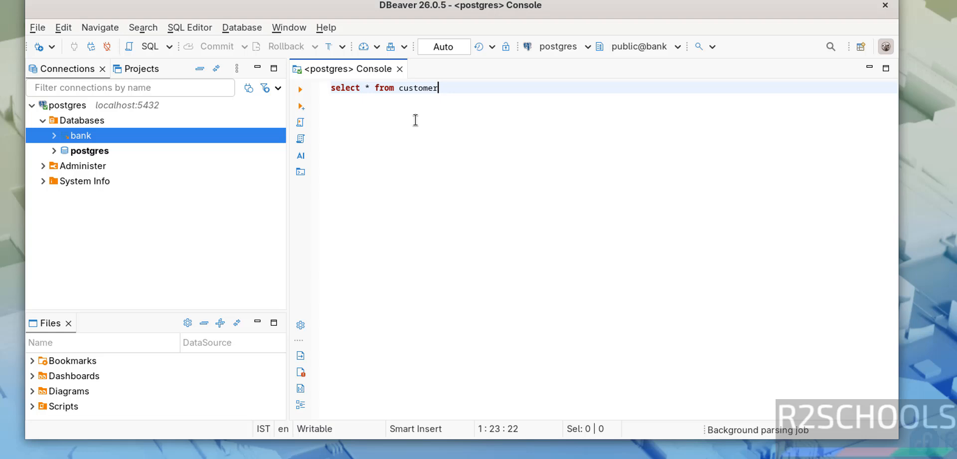
pyautogui.hotkey('ctrl', 'a')
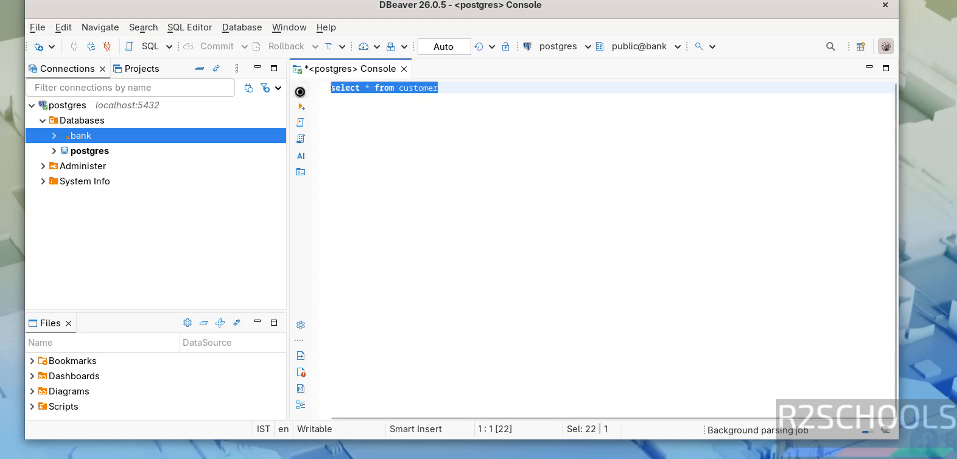
pyautogui.click(301, 91)
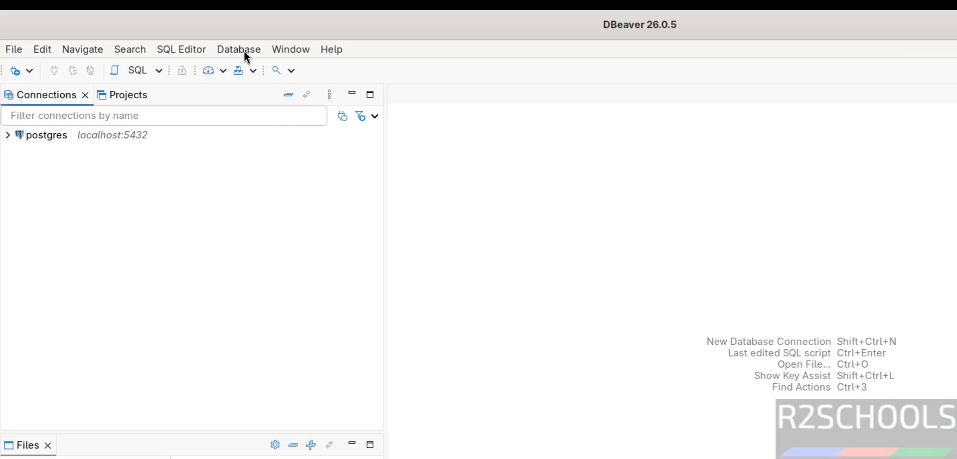
# - Start a new database connection with MySQL as the database type and proceed to its connection settings
pyautogui.click(244, 51)
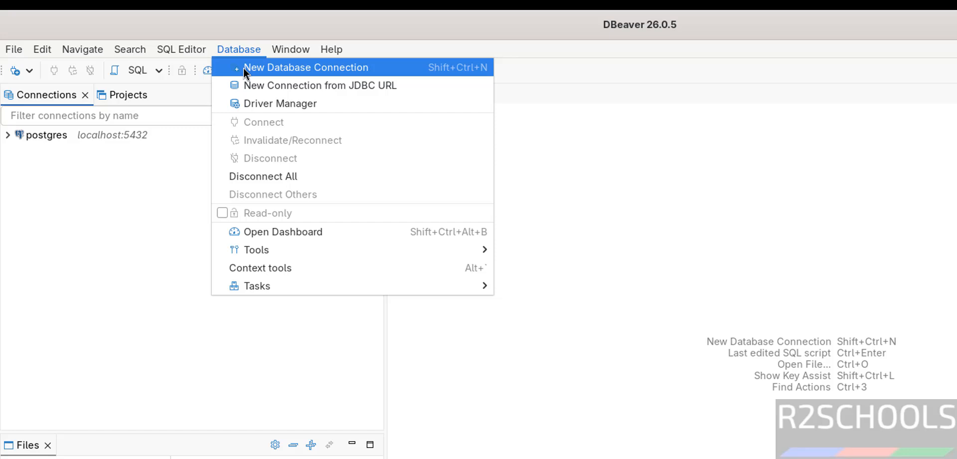
pyautogui.click(243, 67)
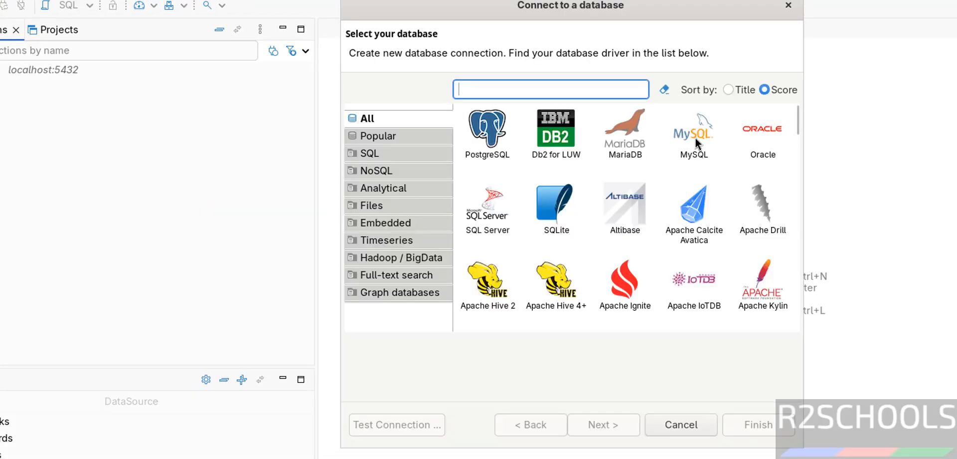
pyautogui.click(695, 136)
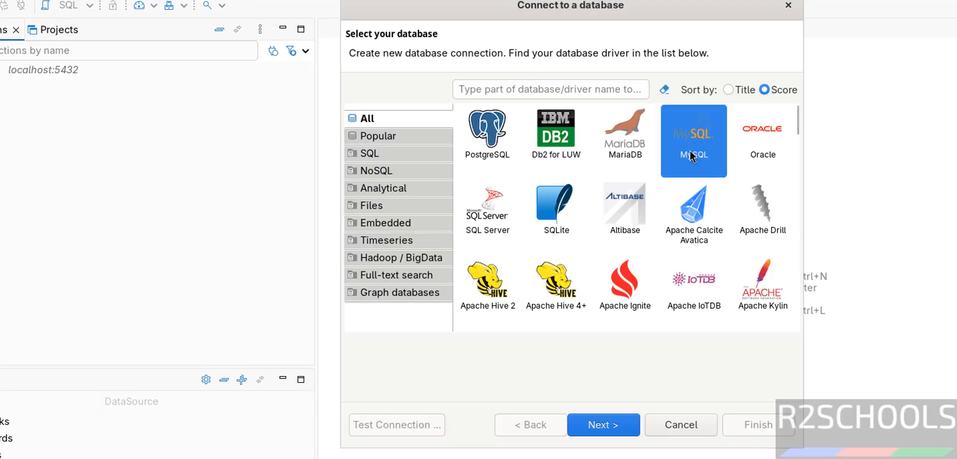
pyautogui.click(595, 426)
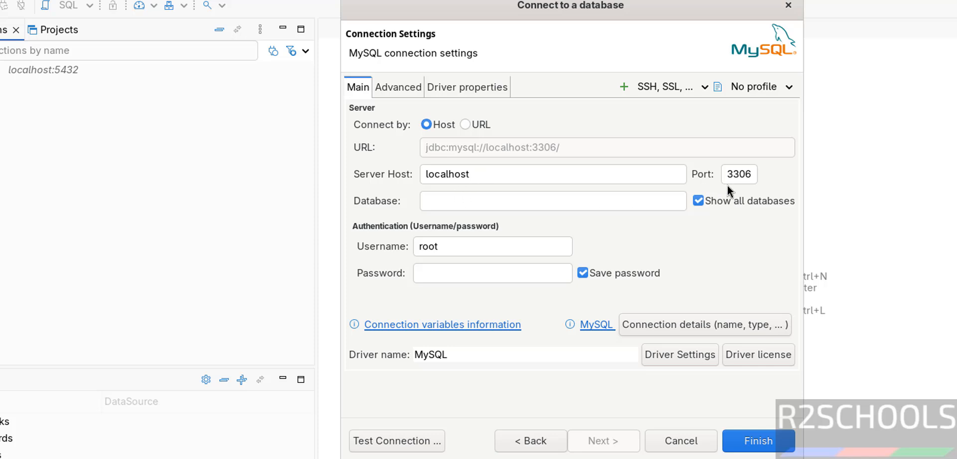
# - Set the MySQL connection's database to bank and enter the password for the root account
pyautogui.click(448, 203)
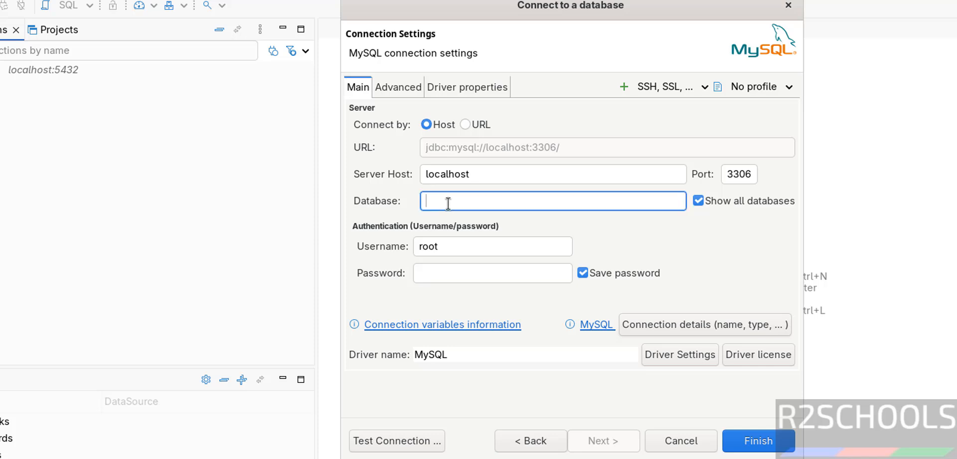
pyautogui.write('bank')
pyautogui.click(450, 246)
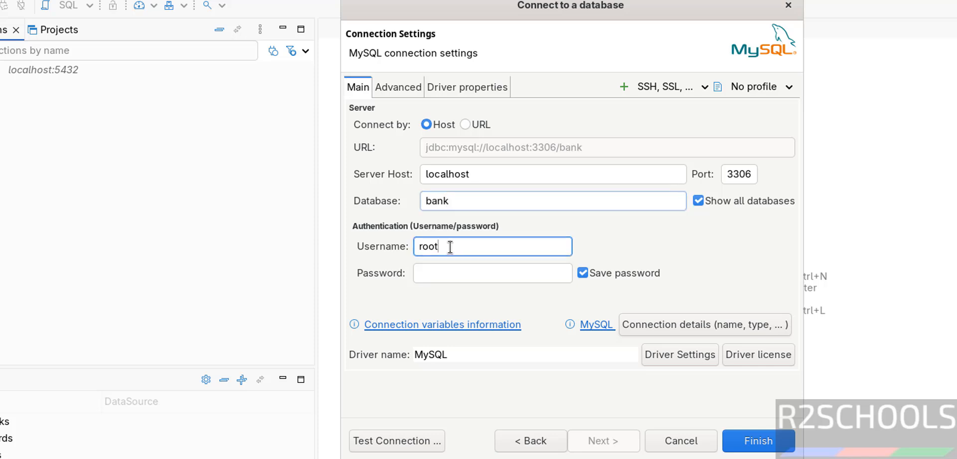
pyautogui.click(442, 269)
pyautogui.write('r*********')
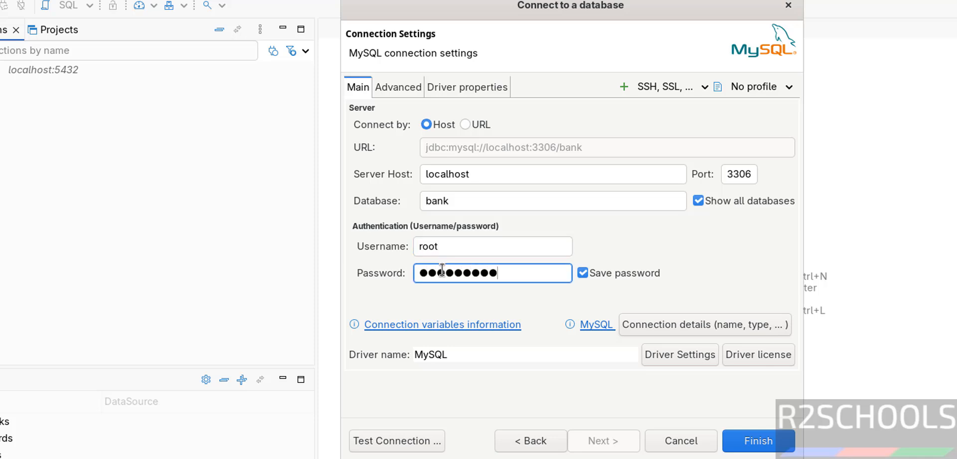
pyautogui.click(430, 272)
# - Test the MySQL connection, downloading the required driver files
pyautogui.click(409, 433)
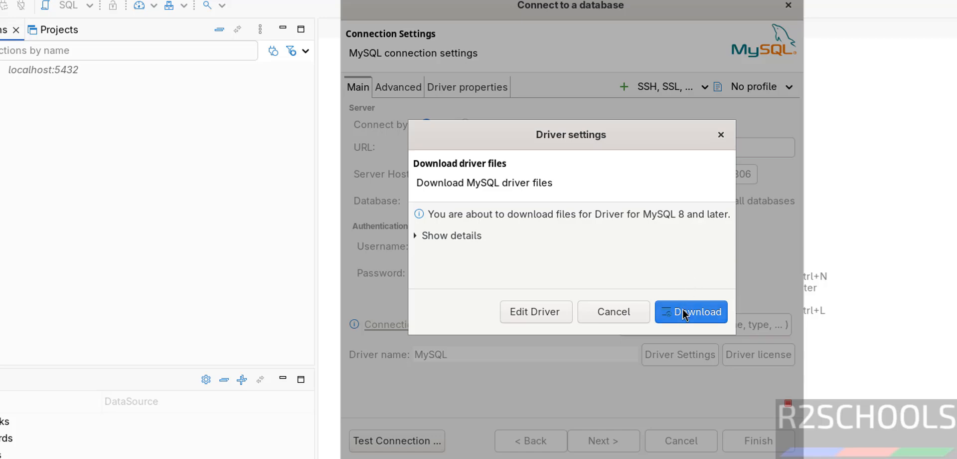
pyautogui.click(684, 312)
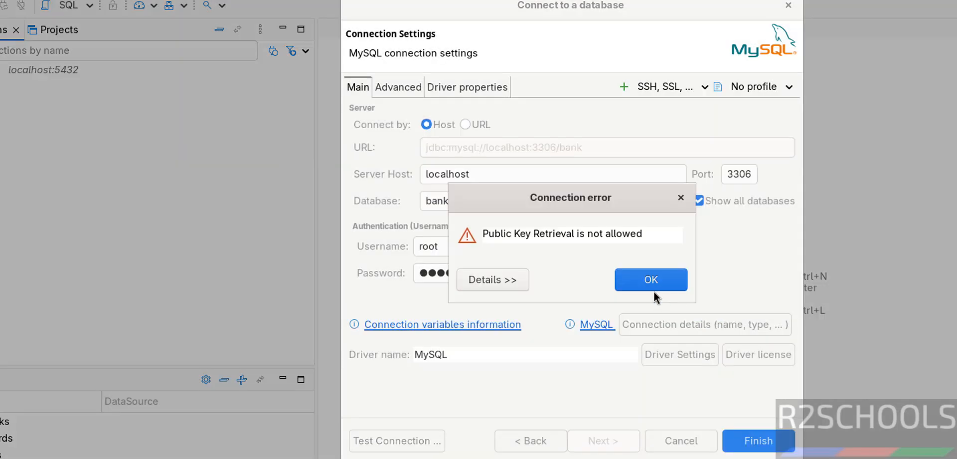
pyautogui.click(651, 288)
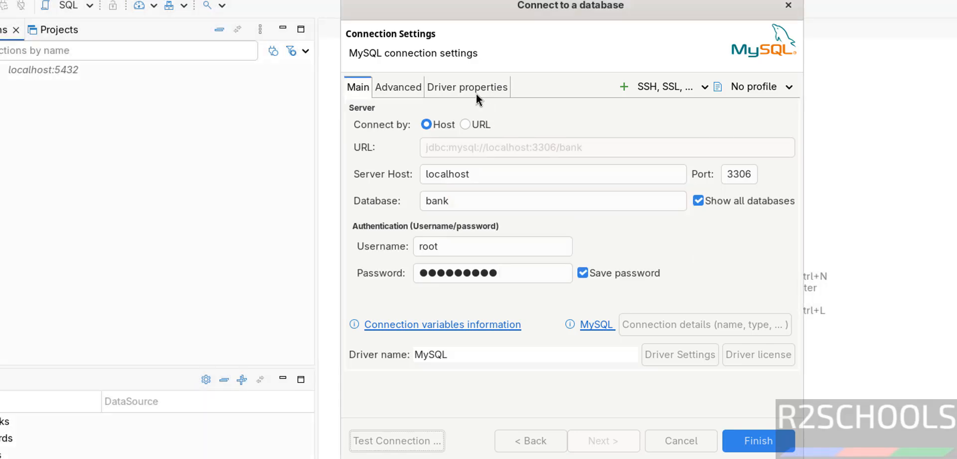
# - Set the allowPublicKeyRetrieval driver property of the MySQL connection to TRUE
pyautogui.click(471, 88)
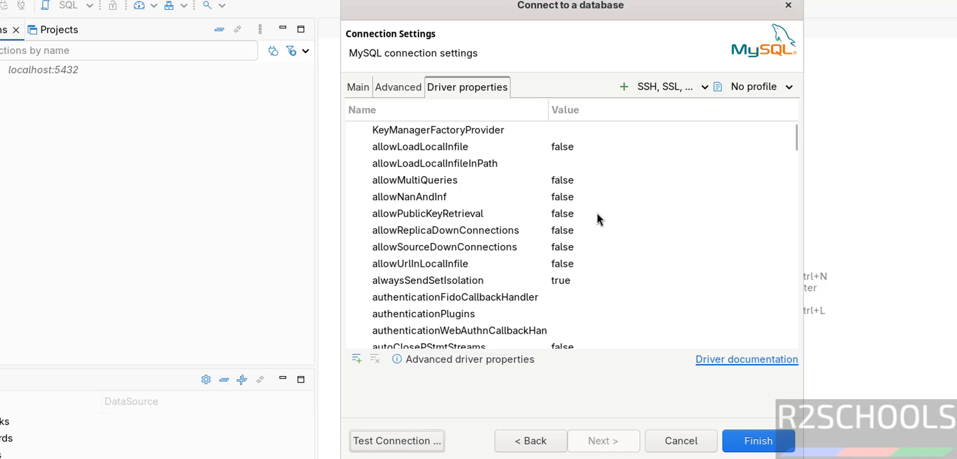
pyautogui.click(728, 210)
pyautogui.click(602, 246)
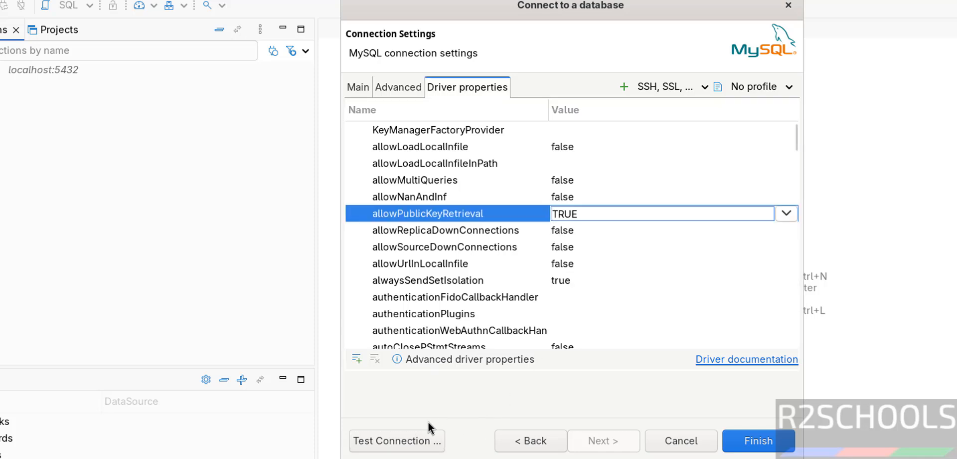
# - Retest the MySQL connection with the changed driver property and finish creating it
pyautogui.click(402, 441)
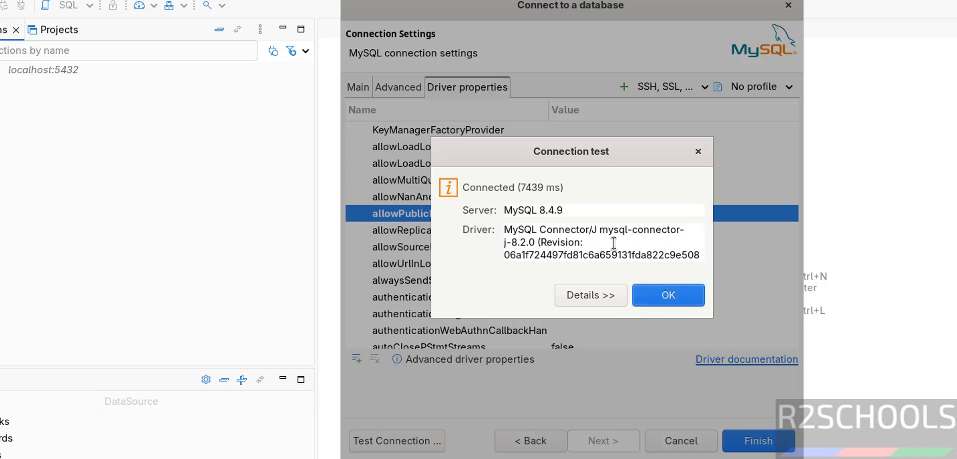
pyautogui.click(698, 301)
pyautogui.click(758, 440)
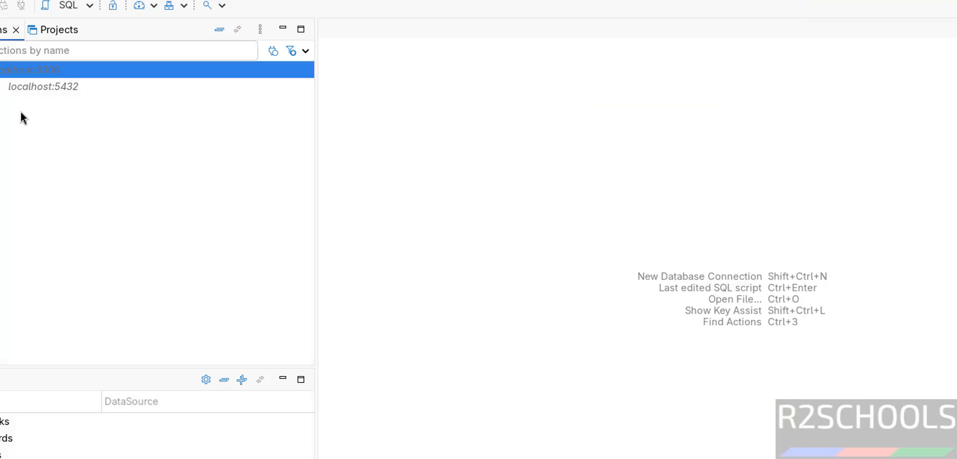
# - Expand the bank MySQL connection and its Databases node
pyautogui.click(8, 127)
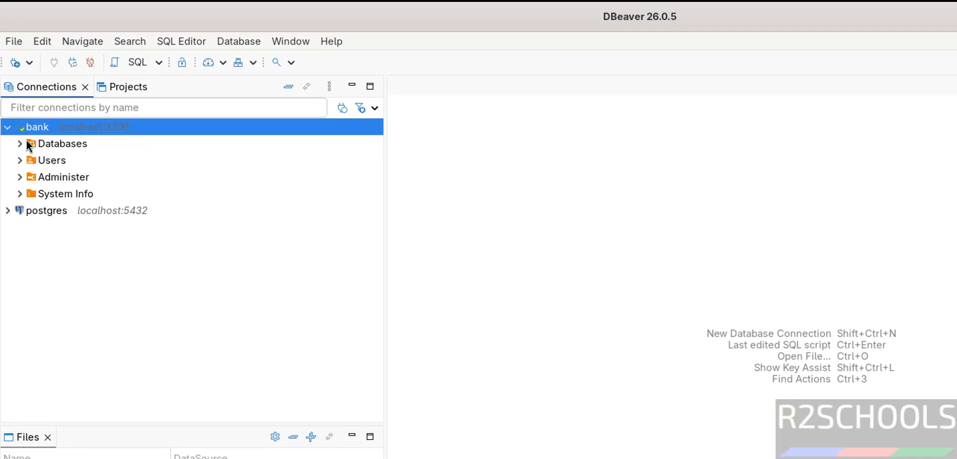
pyautogui.click(21, 143)
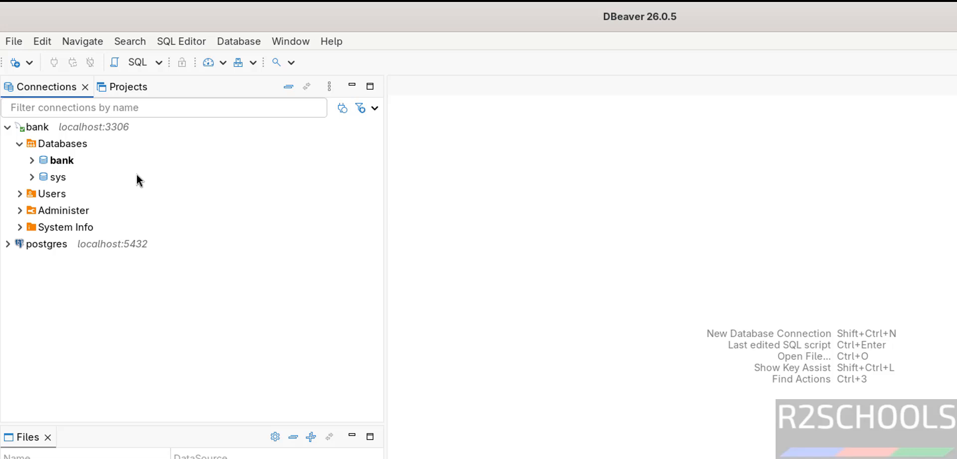